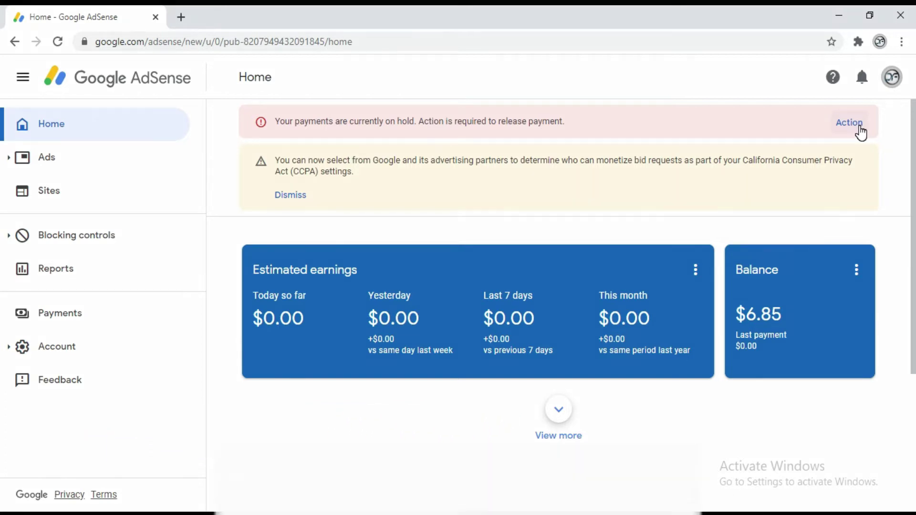
Open the identity verification form from the payment hold alert, review the accepted identity documents, and close the form.
left_click(859, 125)
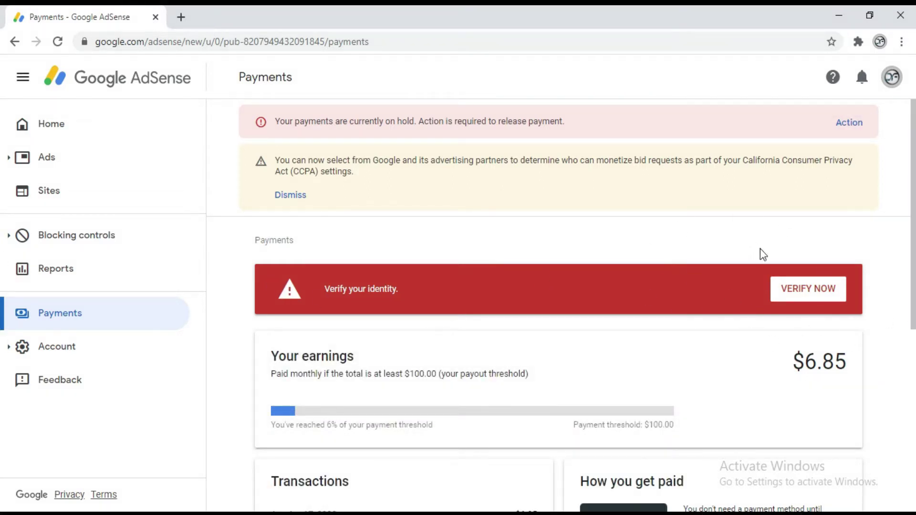
left_click(834, 289)
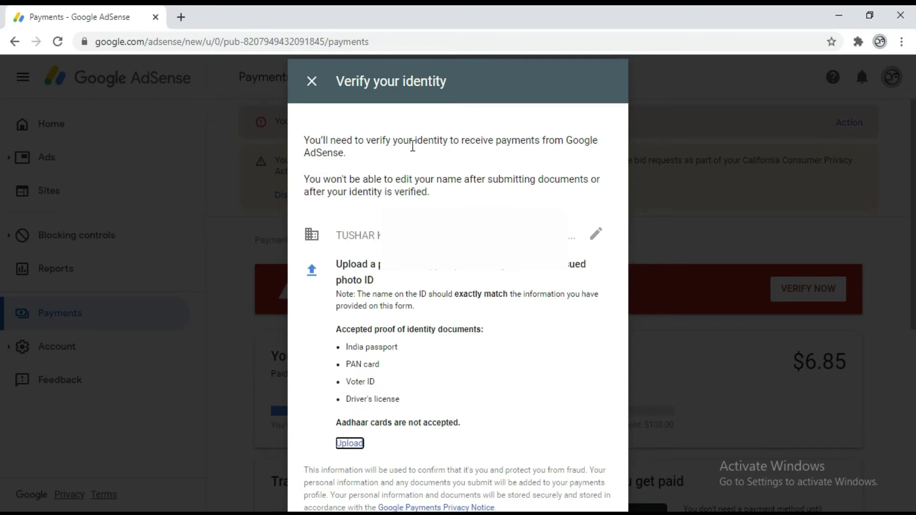
left_click(313, 86)
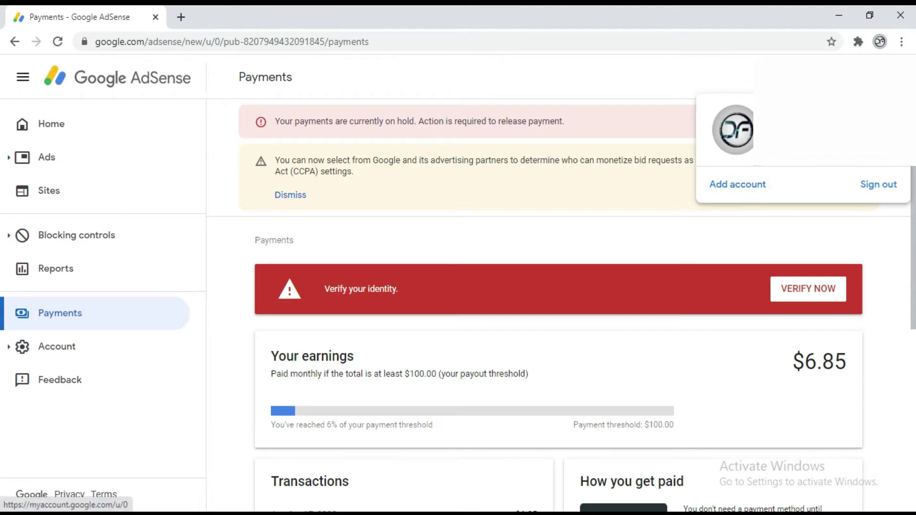
Go to the Google payments center settings by way of the Google Account's payment methods management.
left_click(816, 146)
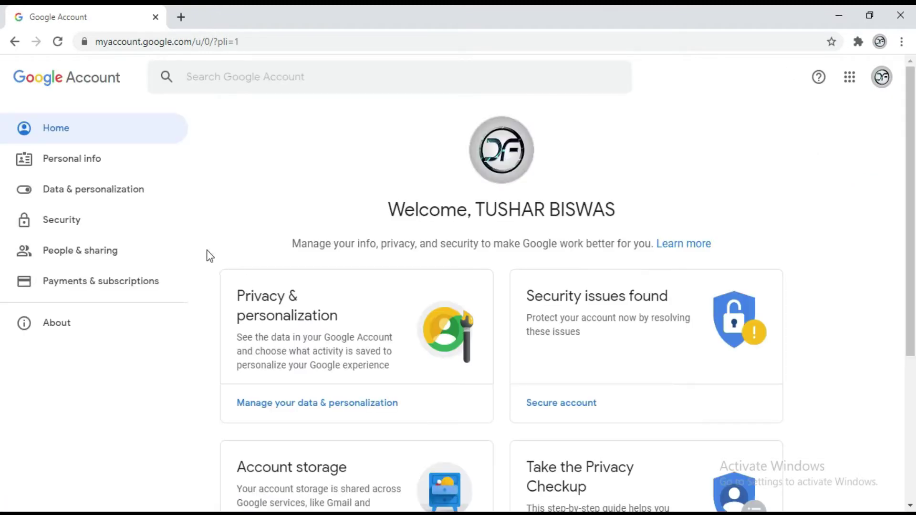
left_click(118, 277)
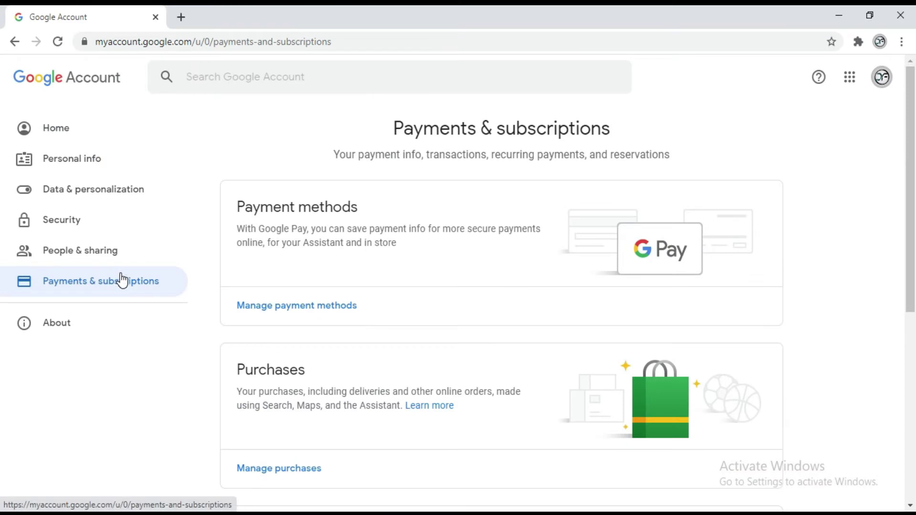
left_click(333, 308)
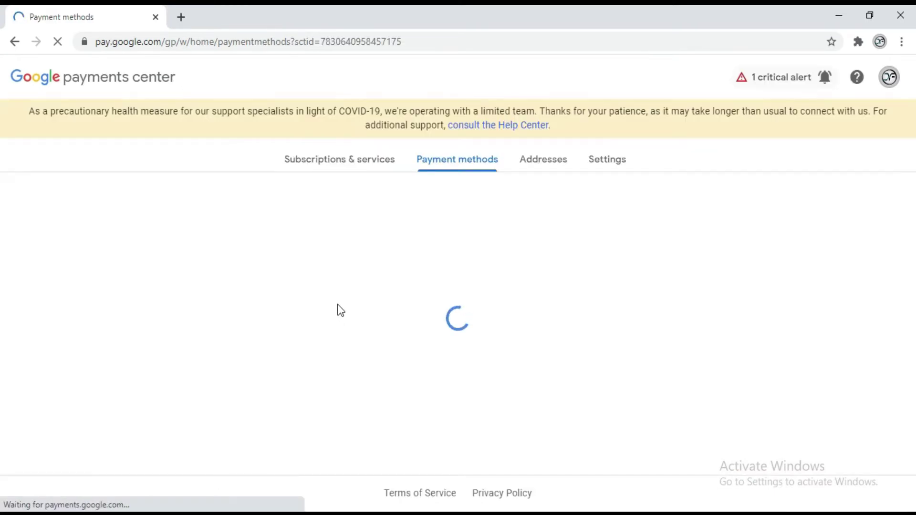
left_click(619, 164)
Open the payments profile's name and address for editing, go through the full name and address fields, and save the information.
scroll(439, 299, "down", 3)
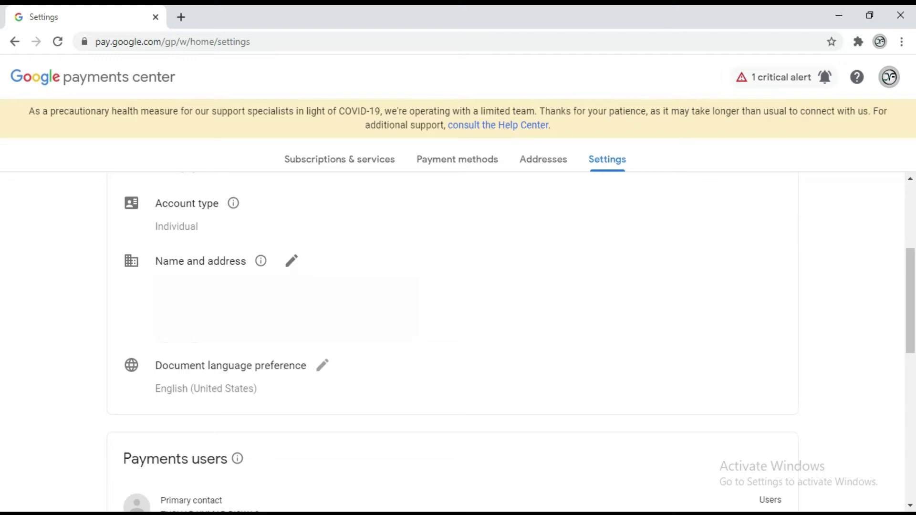
left_click(290, 266)
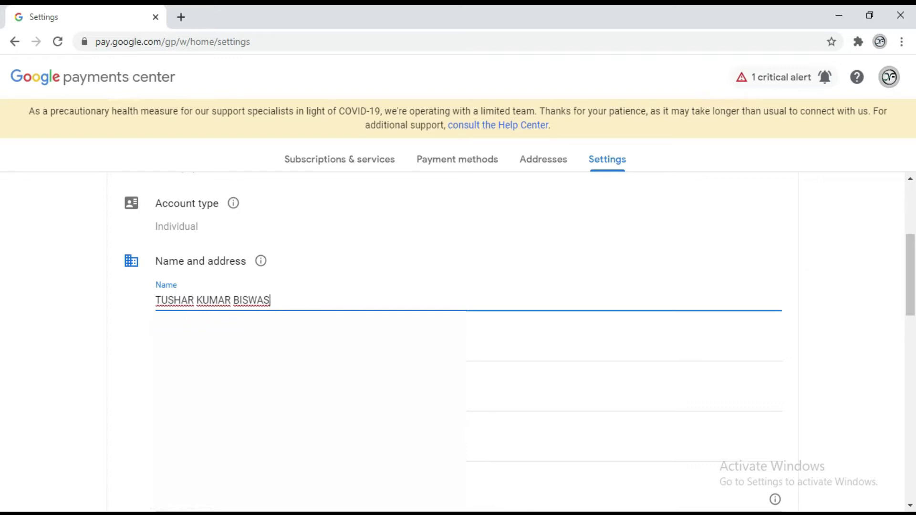
key("Tab")
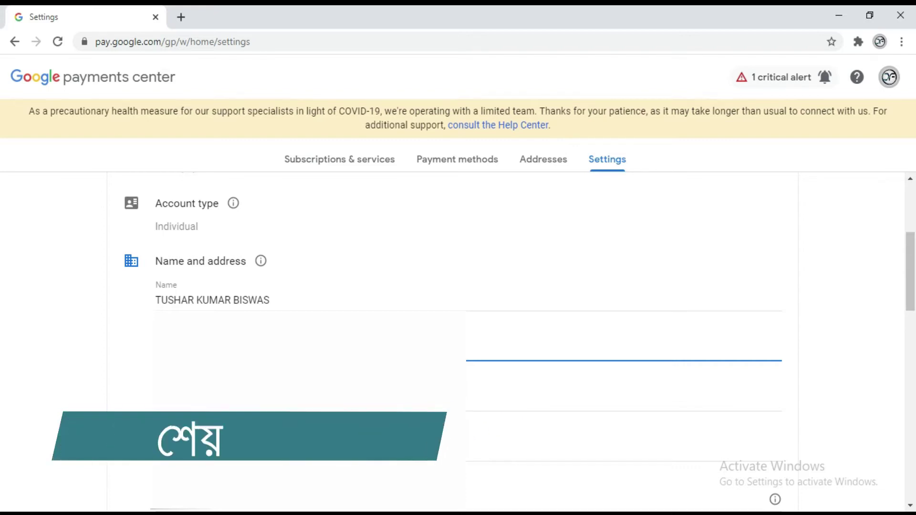
key("Tab")
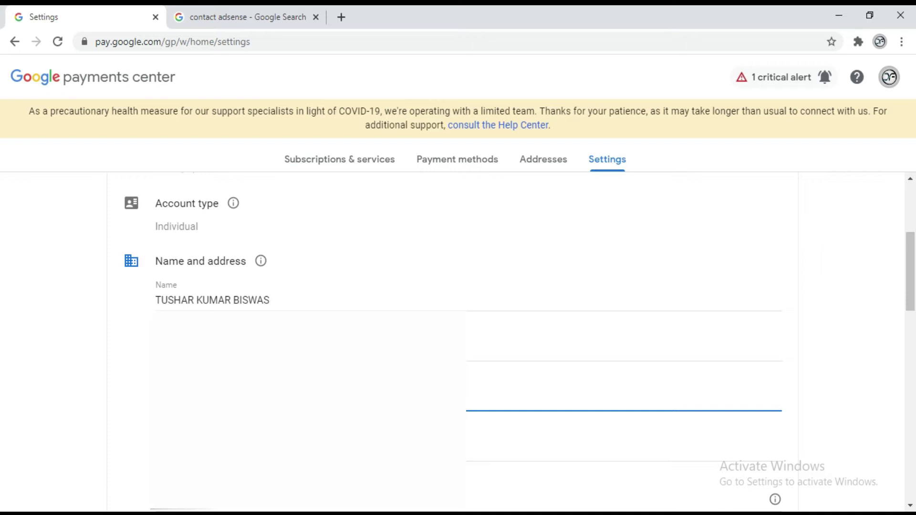
key("Tab")
key("Tab")
key("Tab")
key("Tab")
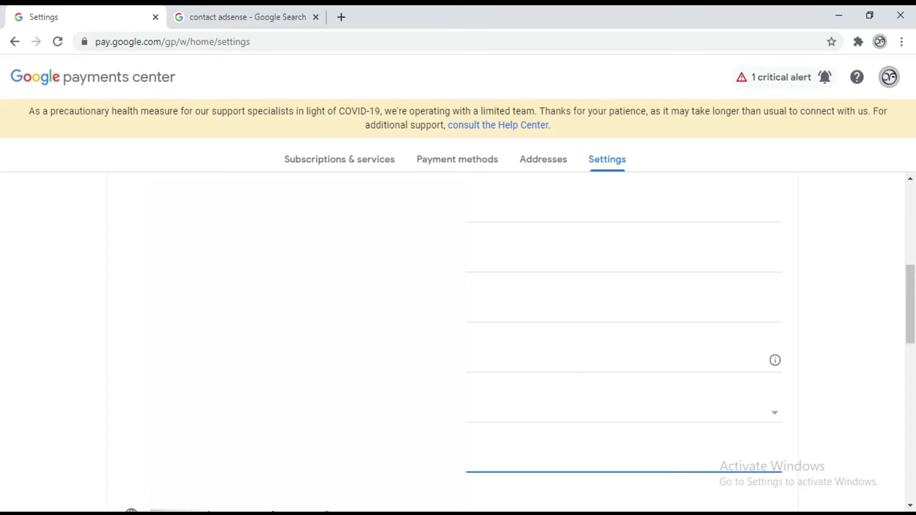
scroll(477, 334, "down", 3)
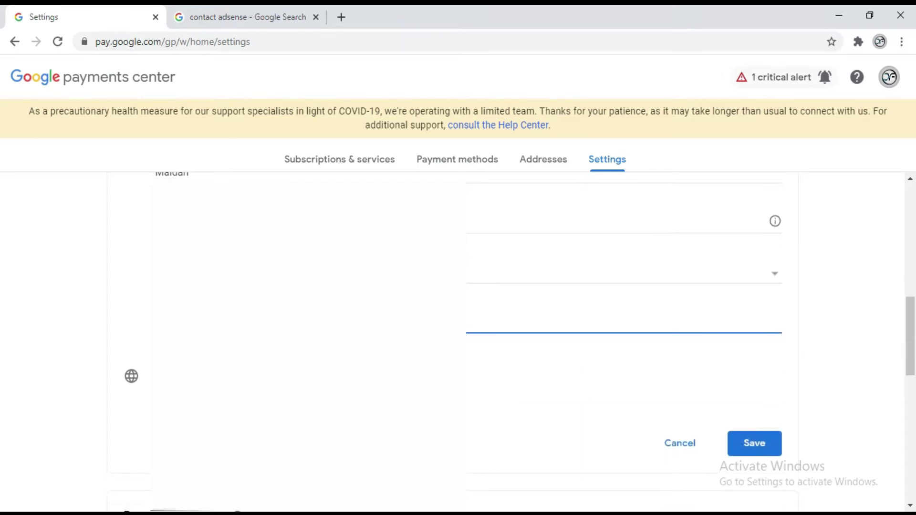
left_click(763, 449)
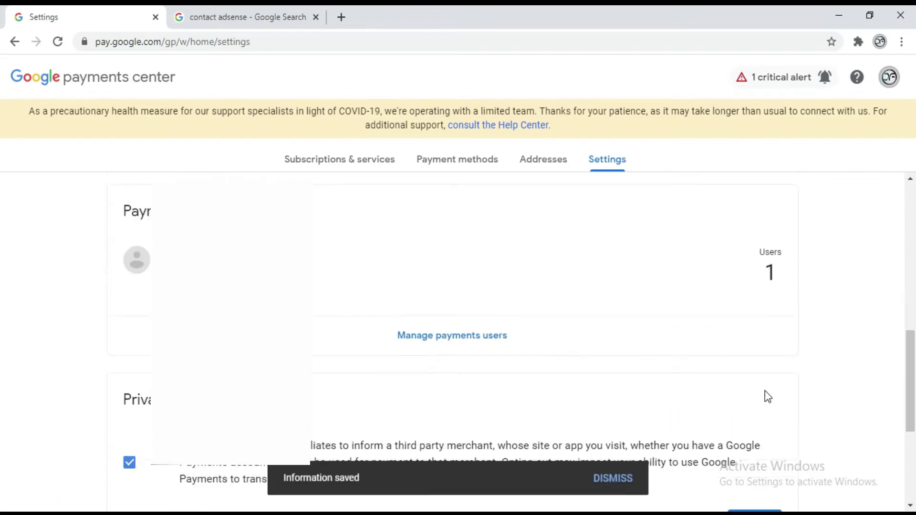
Remove the additional address from the payments center's address list, keeping only the legal address.
scroll(715, 411, "up", 3)
left_click(537, 162)
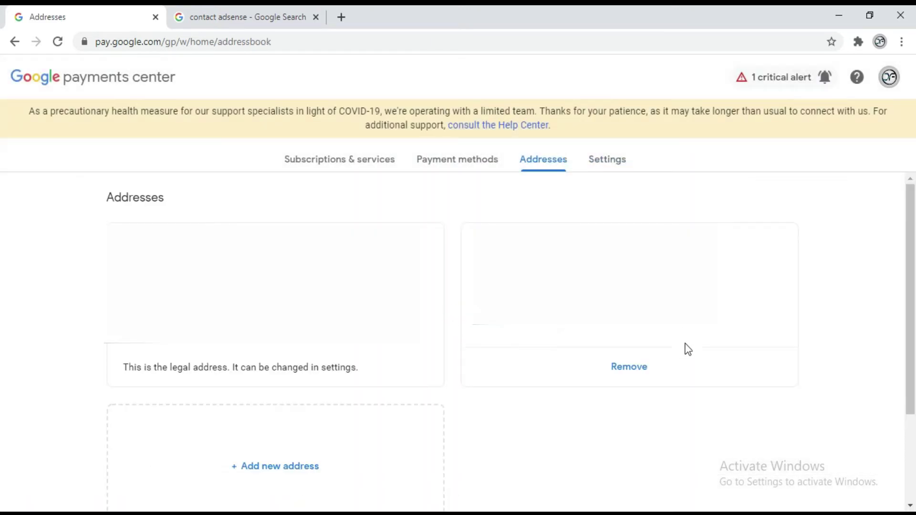
left_click(628, 368)
left_click(575, 375)
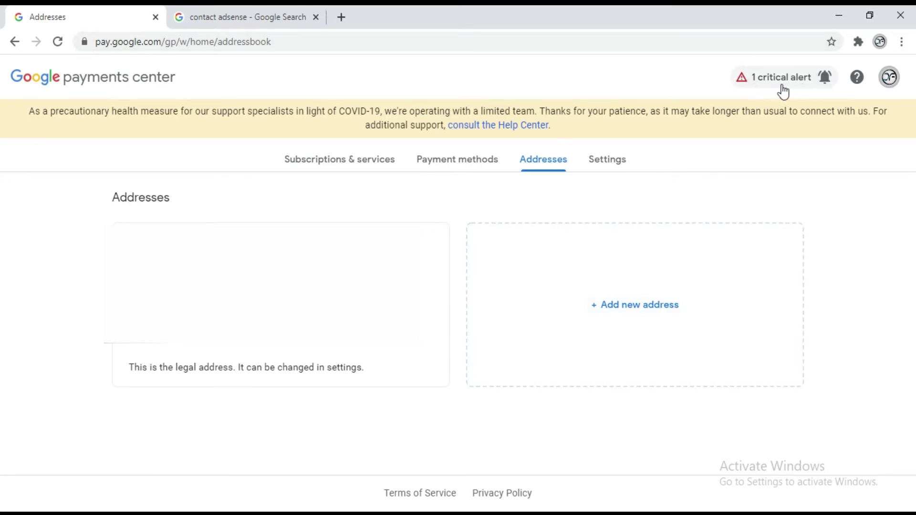
Open the identity verification form from the payments center's critical alert.
left_click(800, 80)
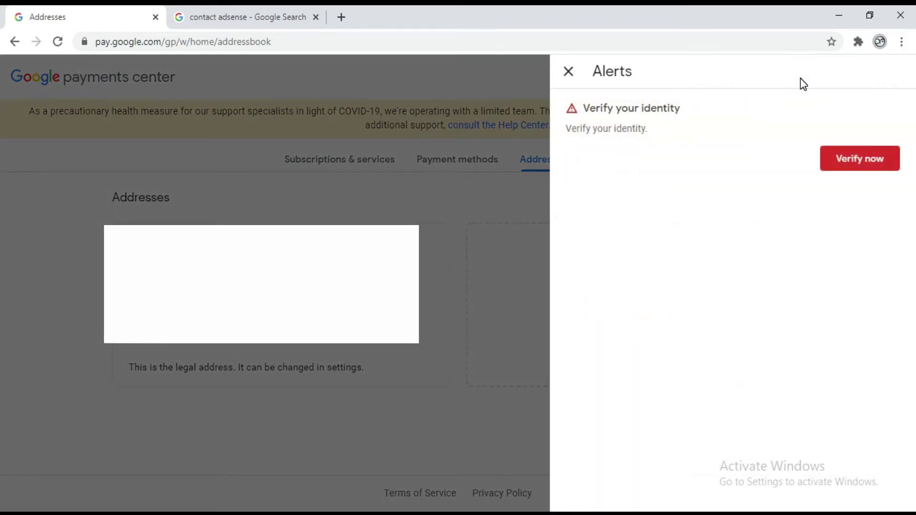
left_click(885, 159)
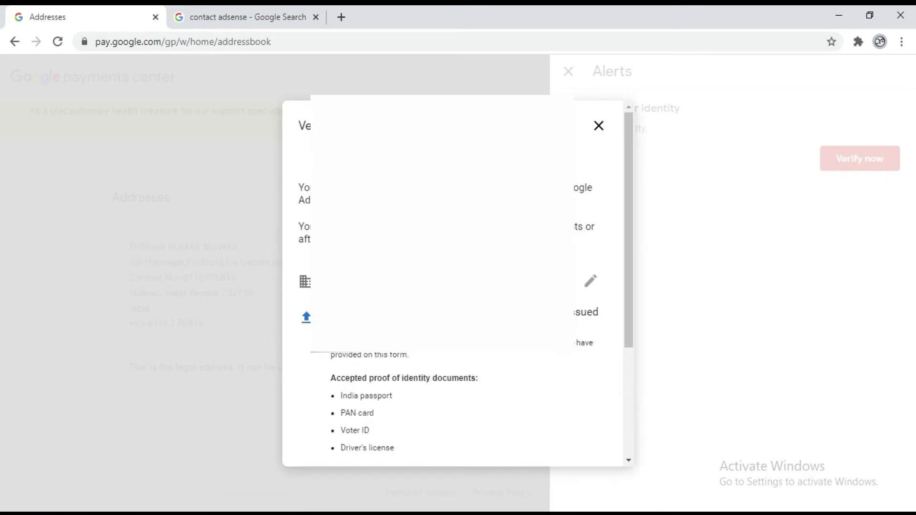
Examine the whole identity verification form, including the profile name, the accepted documents and the privacy note.
left_click_drag(629, 152, 577, 243)
scroll(577, 245, "down", 1)
scroll(578, 244, "up", 5)
scroll(577, 245, "down", 5)
scroll(578, 245, "up", 5)
scroll(578, 244, "down", 5)
scroll(578, 245, "up", 5)
scroll(577, 246, "down", 5)
scroll(577, 245, "up", 5)
scroll(578, 246, "down", 5)
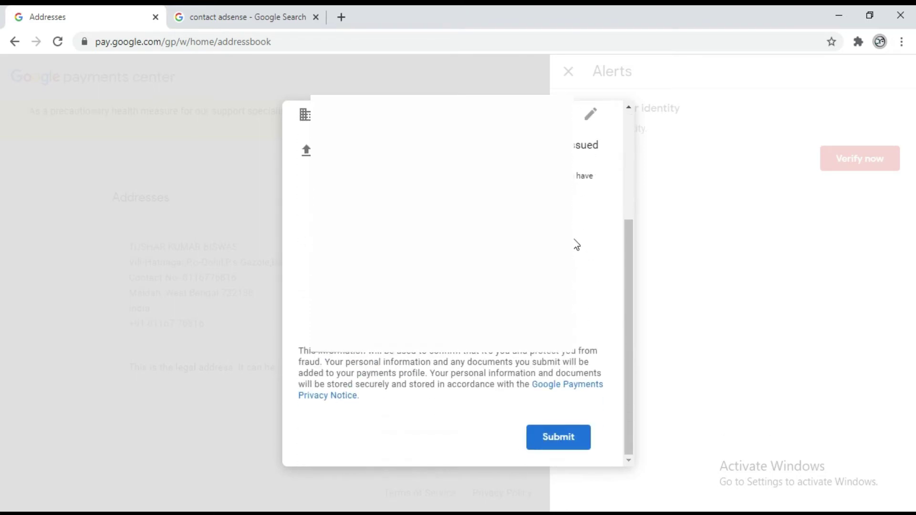
scroll(576, 247, "up", 5)
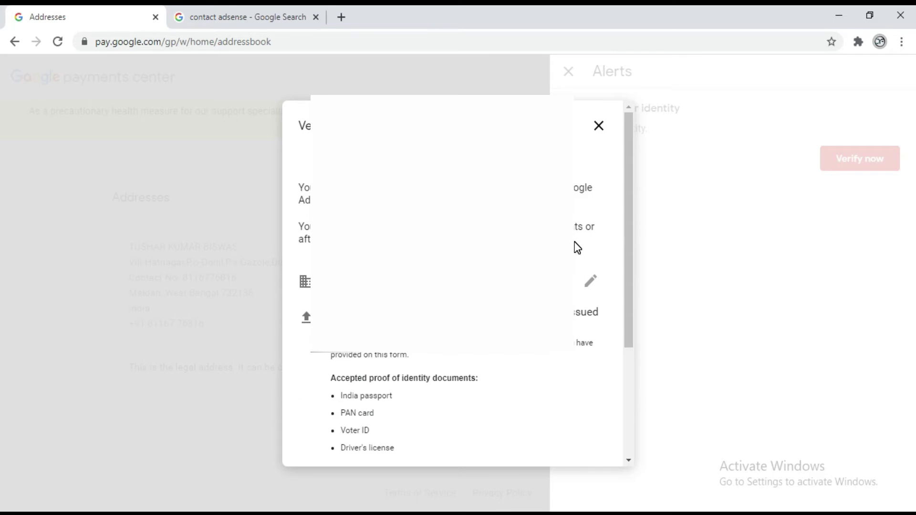
Open the name details in the verification form for editing and upload the paport JPG from the Desktop as the photo ID.
left_click(586, 285)
scroll(453, 282, "down", 10)
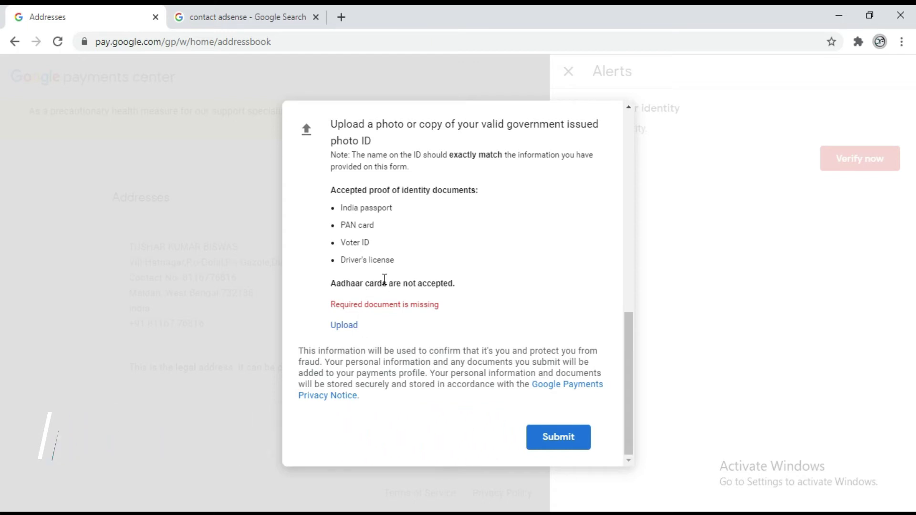
left_click(347, 325)
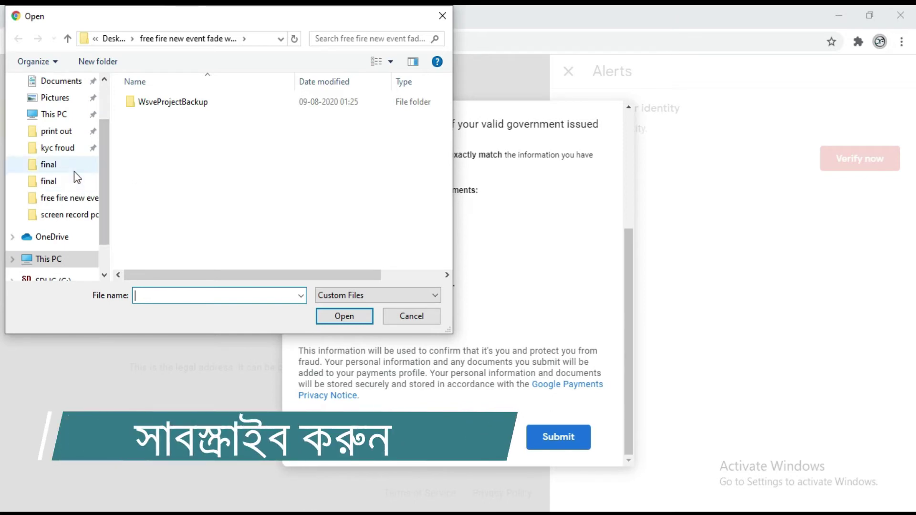
scroll(74, 171, "down", 1)
scroll(73, 170, "down", 2)
scroll(74, 176, "up", 6)
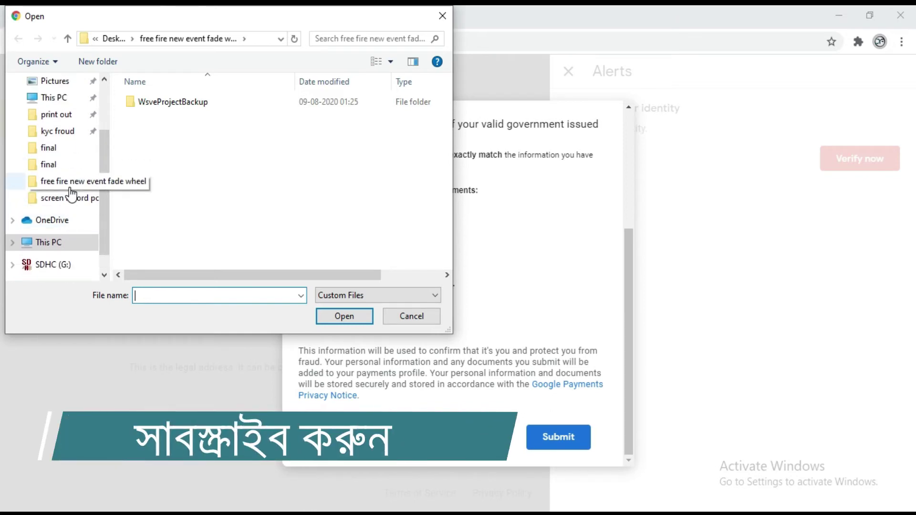
left_click(53, 110)
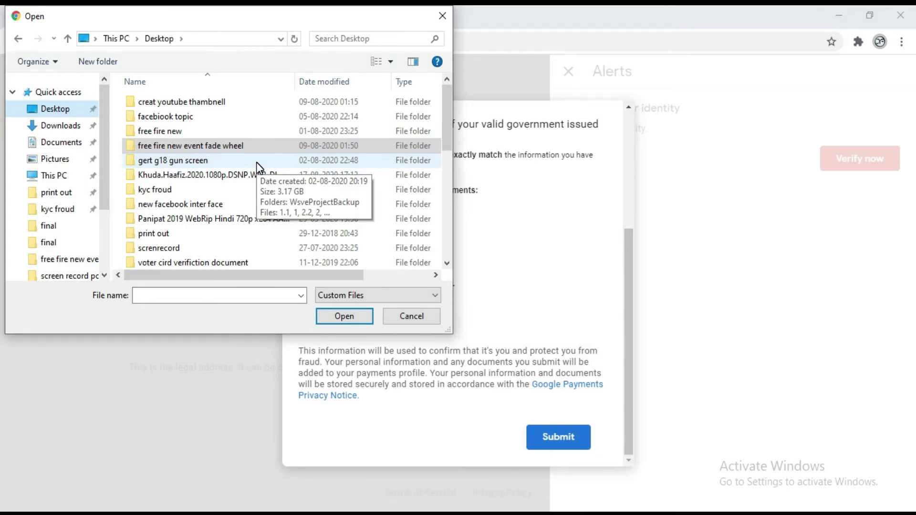
scroll(257, 163, "down", 7)
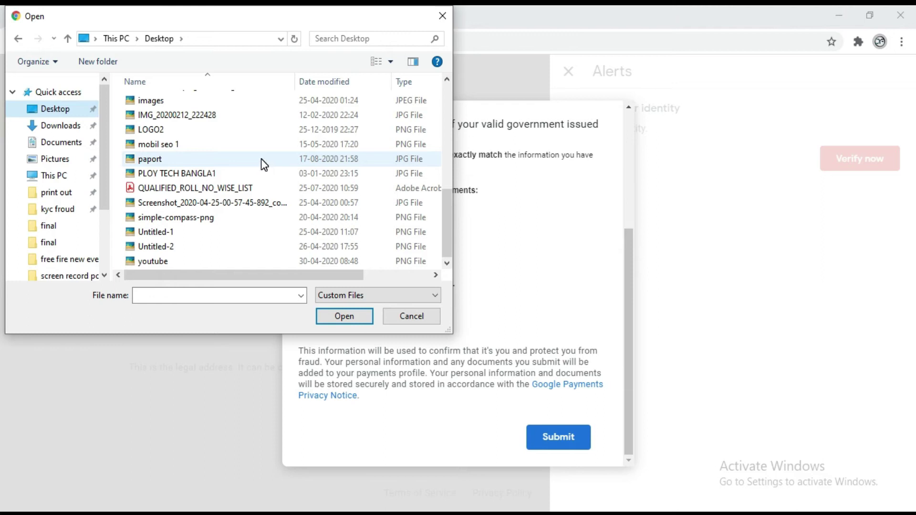
left_click(181, 160)
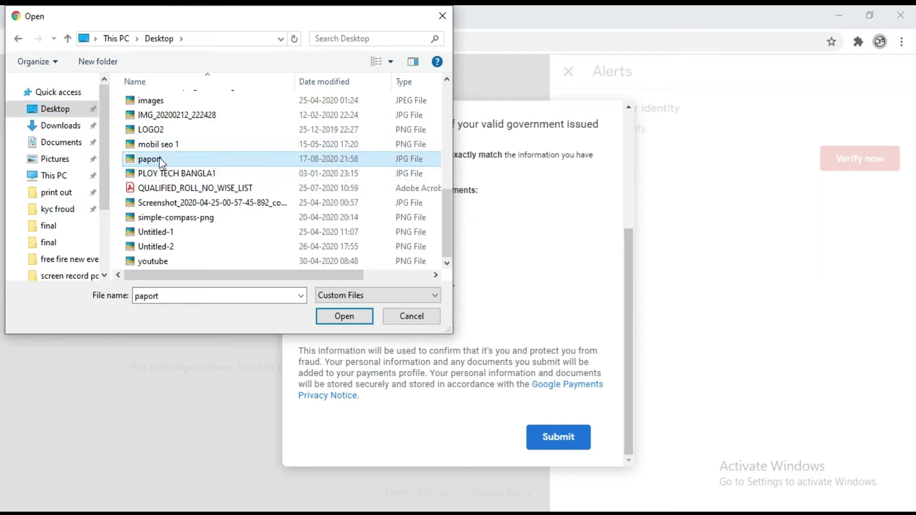
left_click(358, 317)
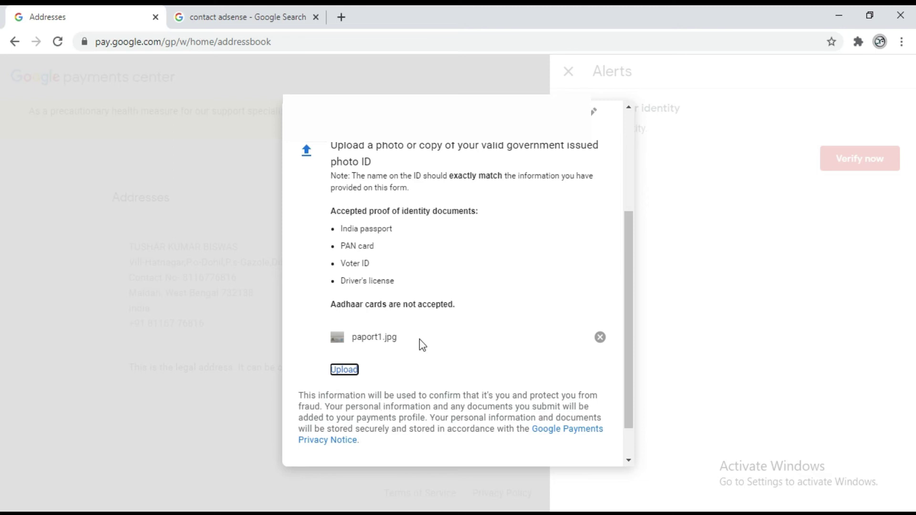
Check the completed identity verification form, submit it, and acknowledge the verification notice.
scroll(467, 311, "down", 1)
scroll(465, 310, "up", 4)
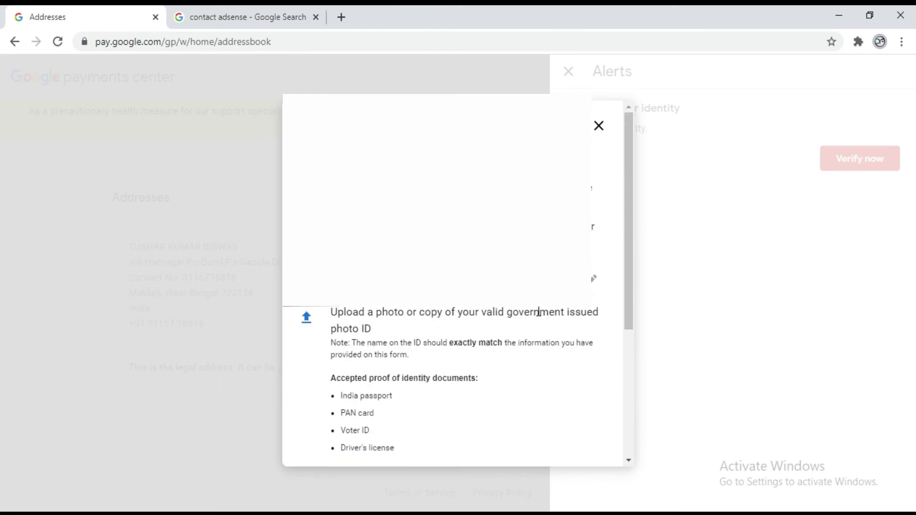
scroll(563, 325, "down", 4)
left_click(560, 440)
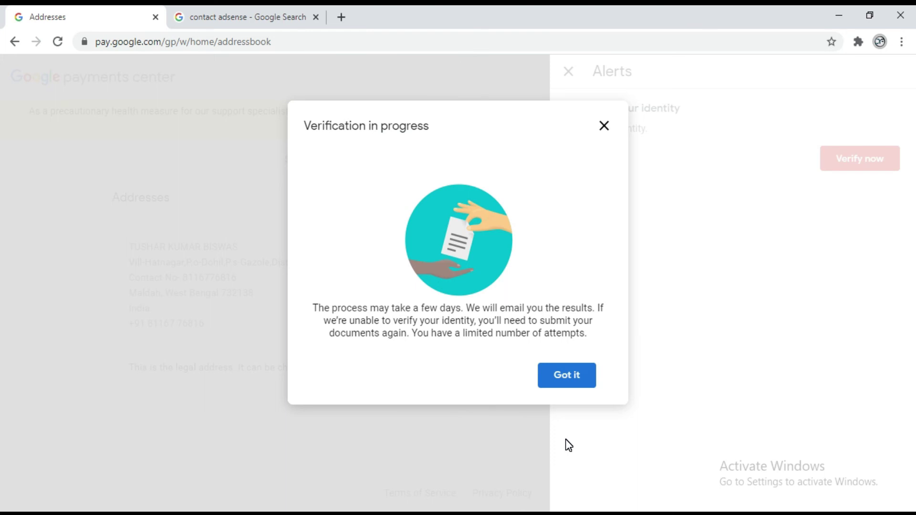
left_click(589, 375)
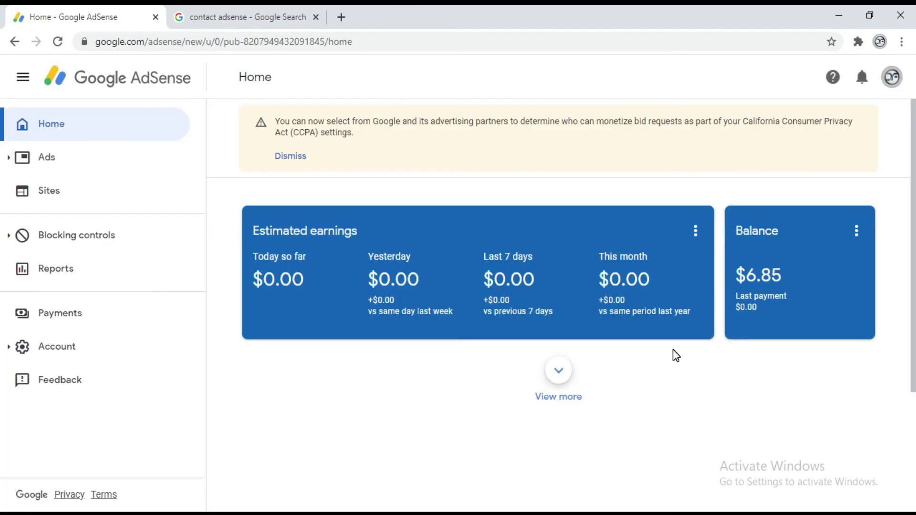